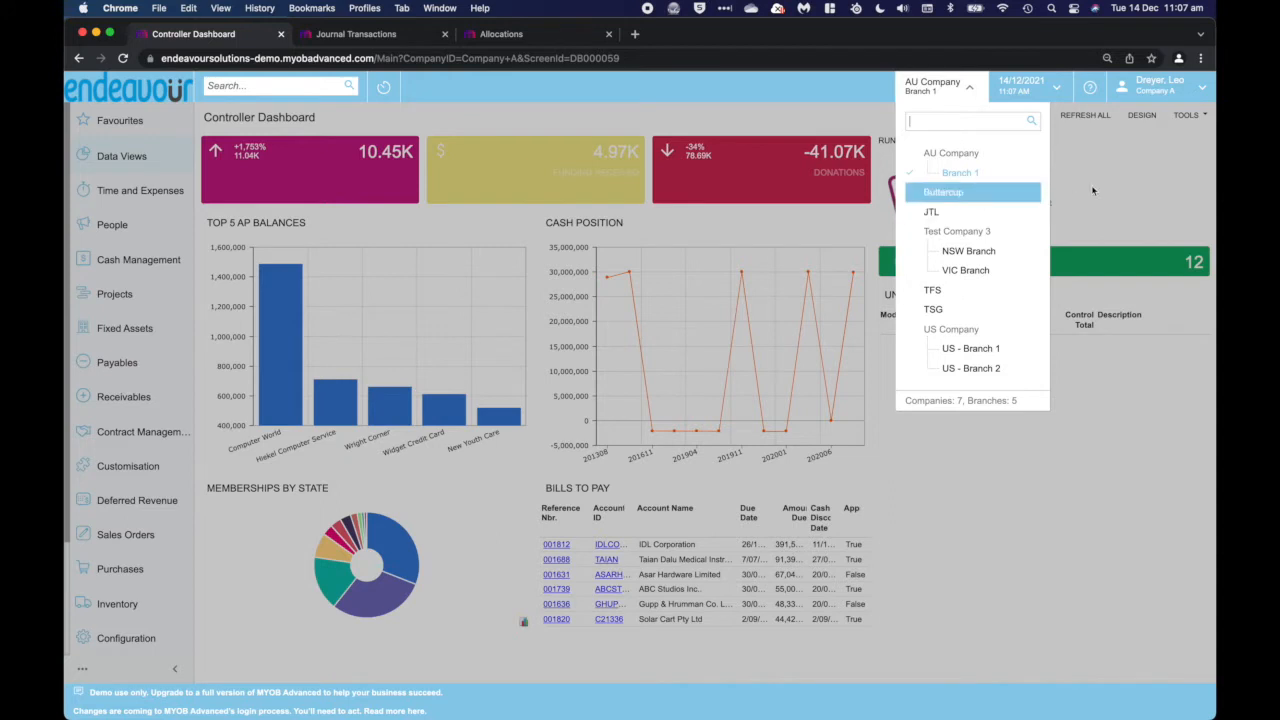
Dismiss the branch list and view the tenants available to the signed-in account without switching from Company A
{"action": "left_click", "coordinate": [961, 450]}
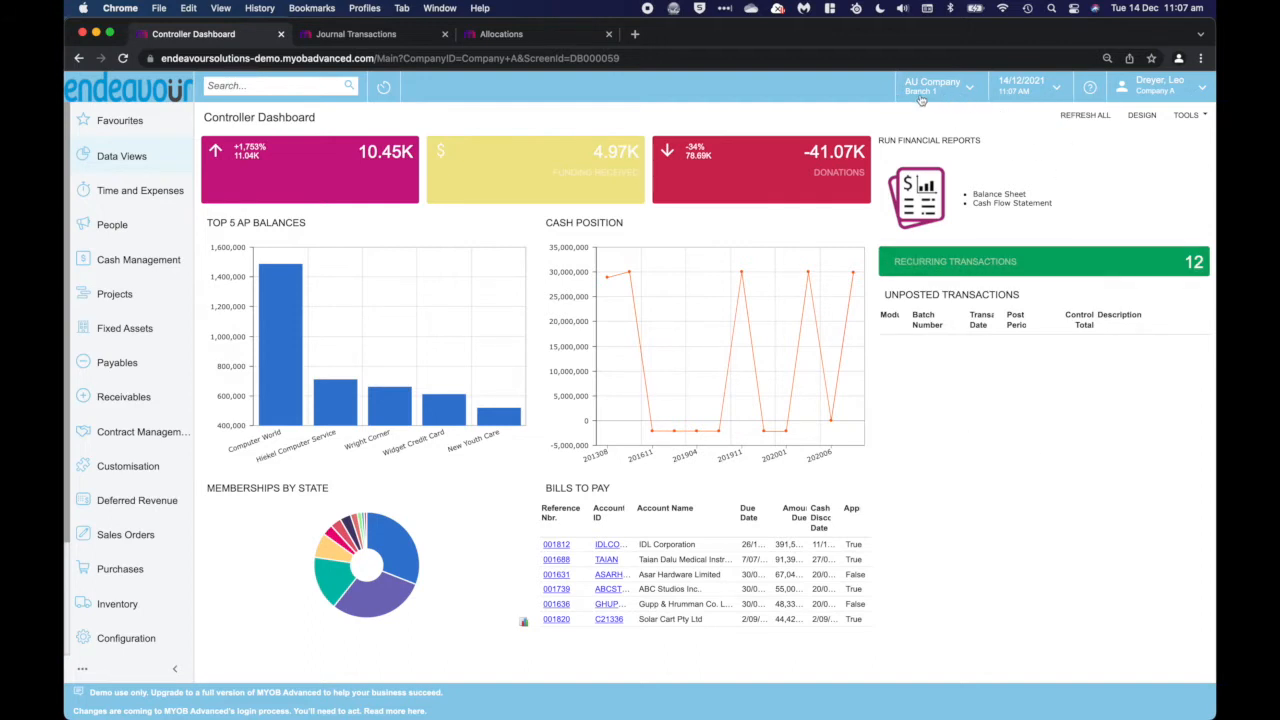
{"action": "left_click", "coordinate": [1181, 92]}
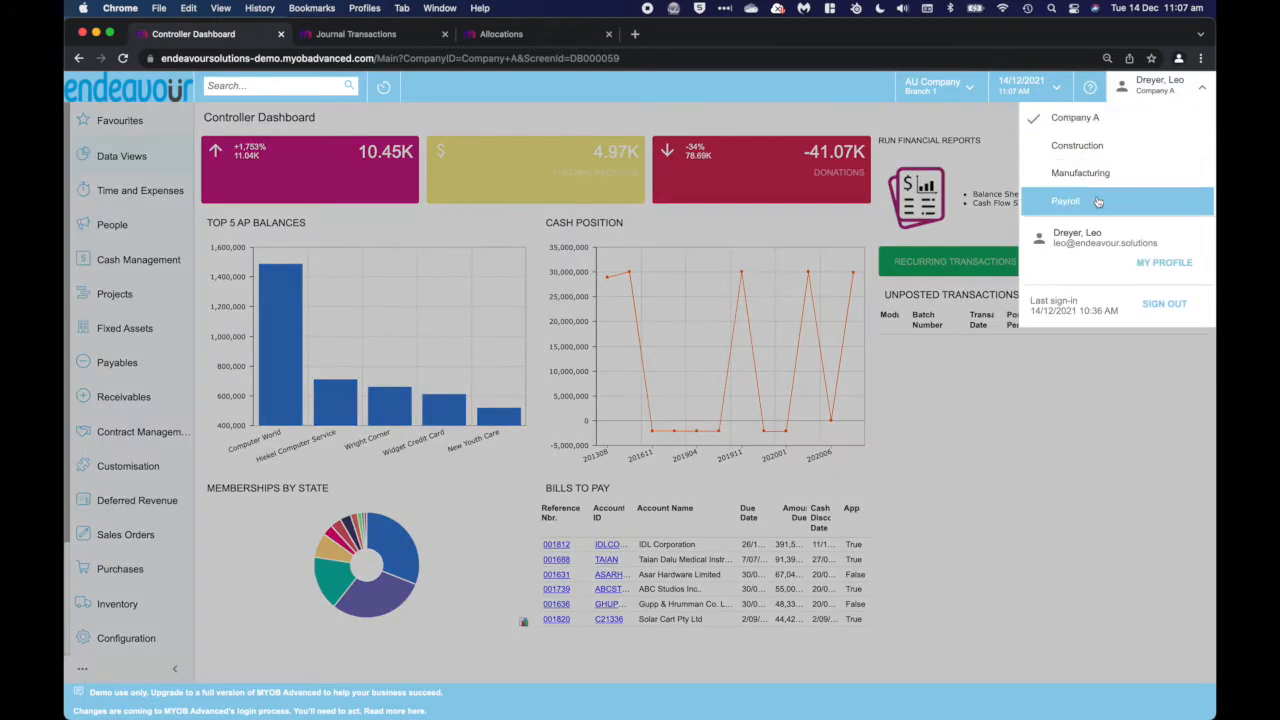
{"action": "left_click", "coordinate": [1028, 338]}
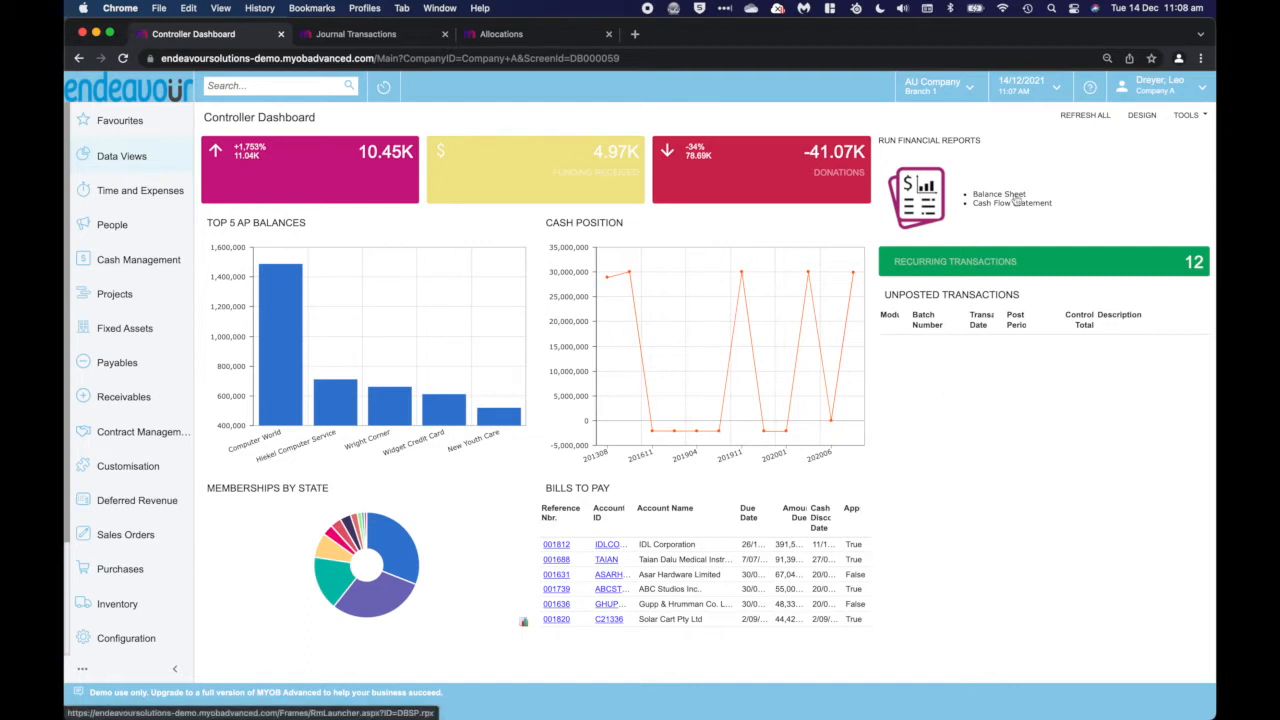
Find Inter-Branch Account Mapping and review the MAIN branch's offset accounts for originating and destination branch transactions
{"action": "left_click", "coordinate": [225, 88]}
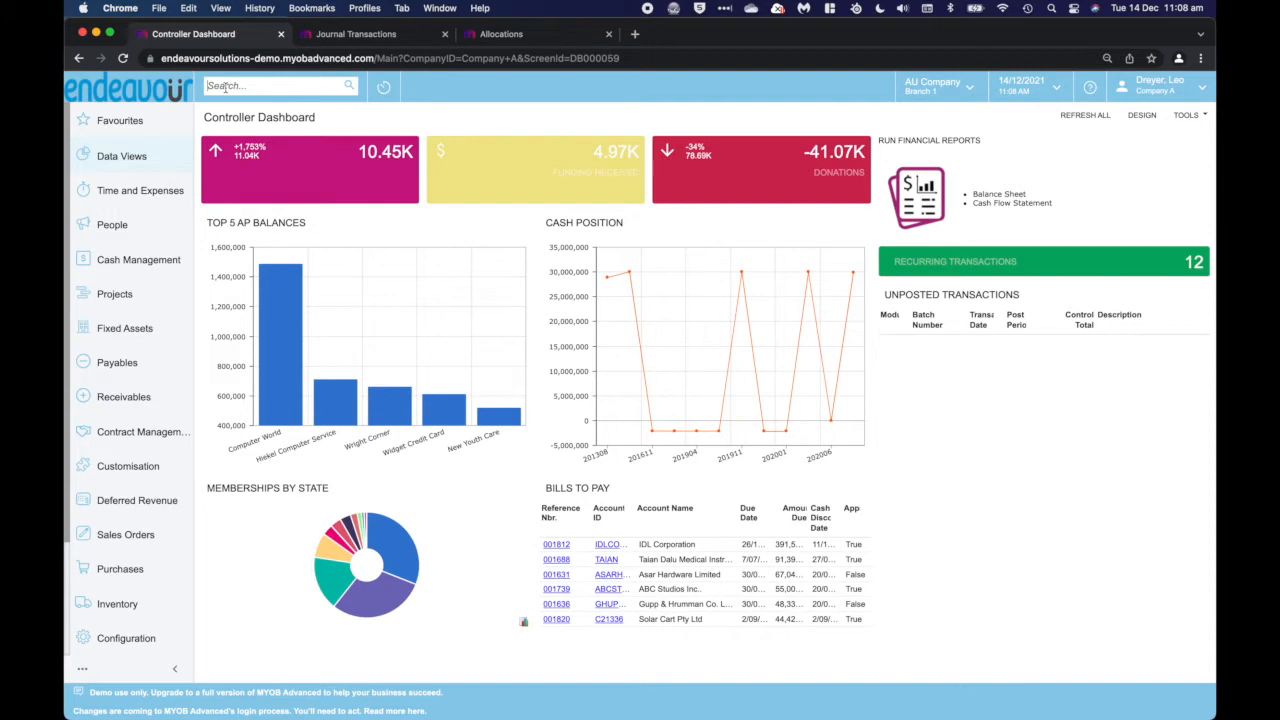
{"action": "type", "text": "inter"}
{"action": "left_click", "coordinate": [300, 210]}
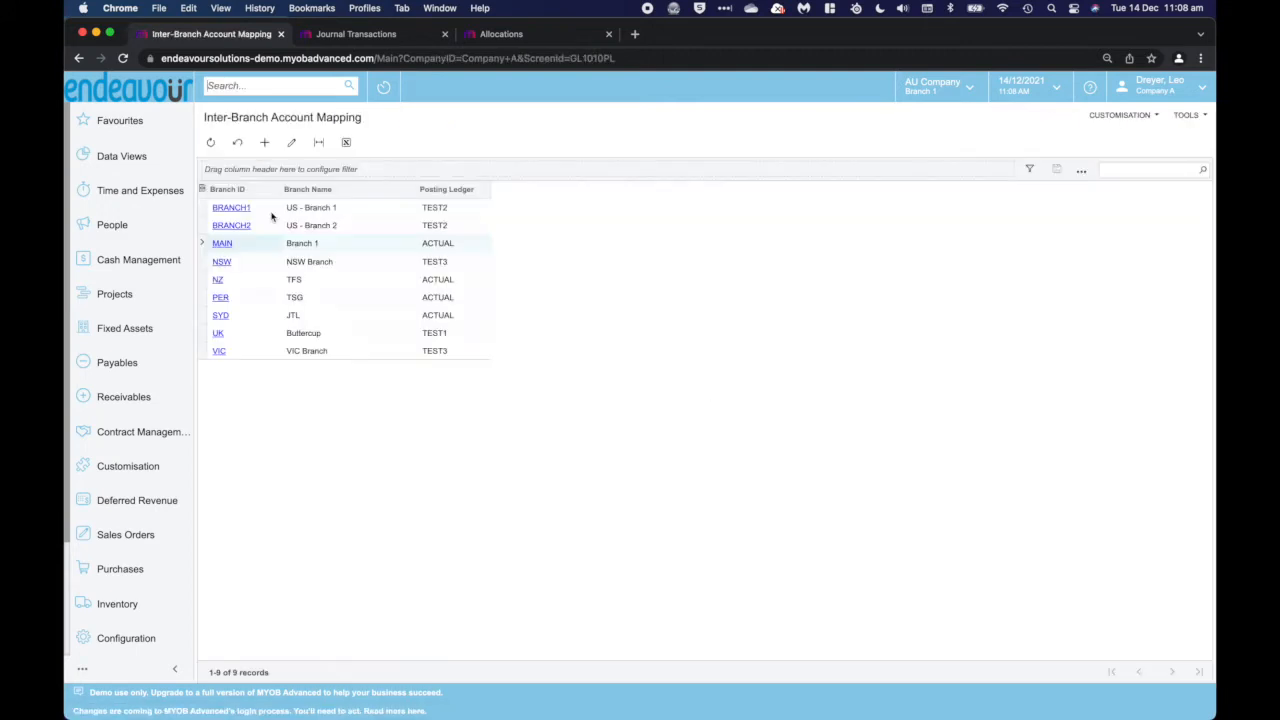
{"action": "left_click", "coordinate": [222, 244]}
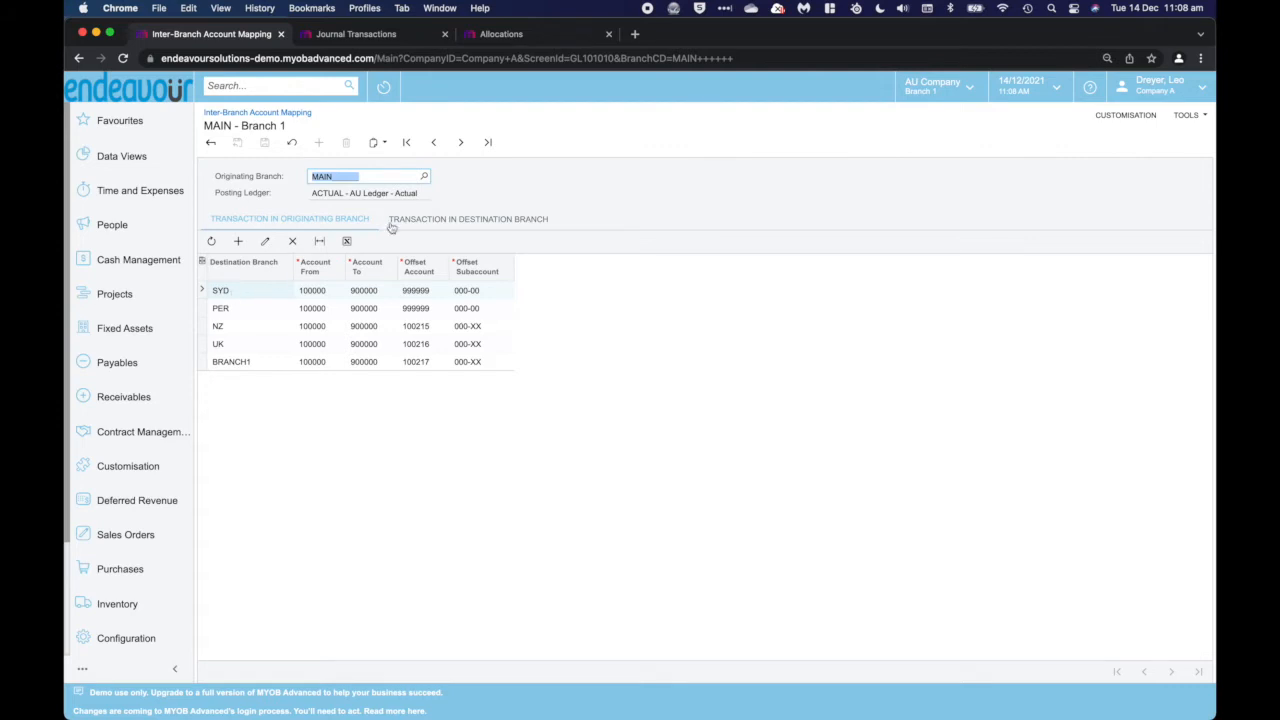
{"action": "left_click", "coordinate": [453, 219]}
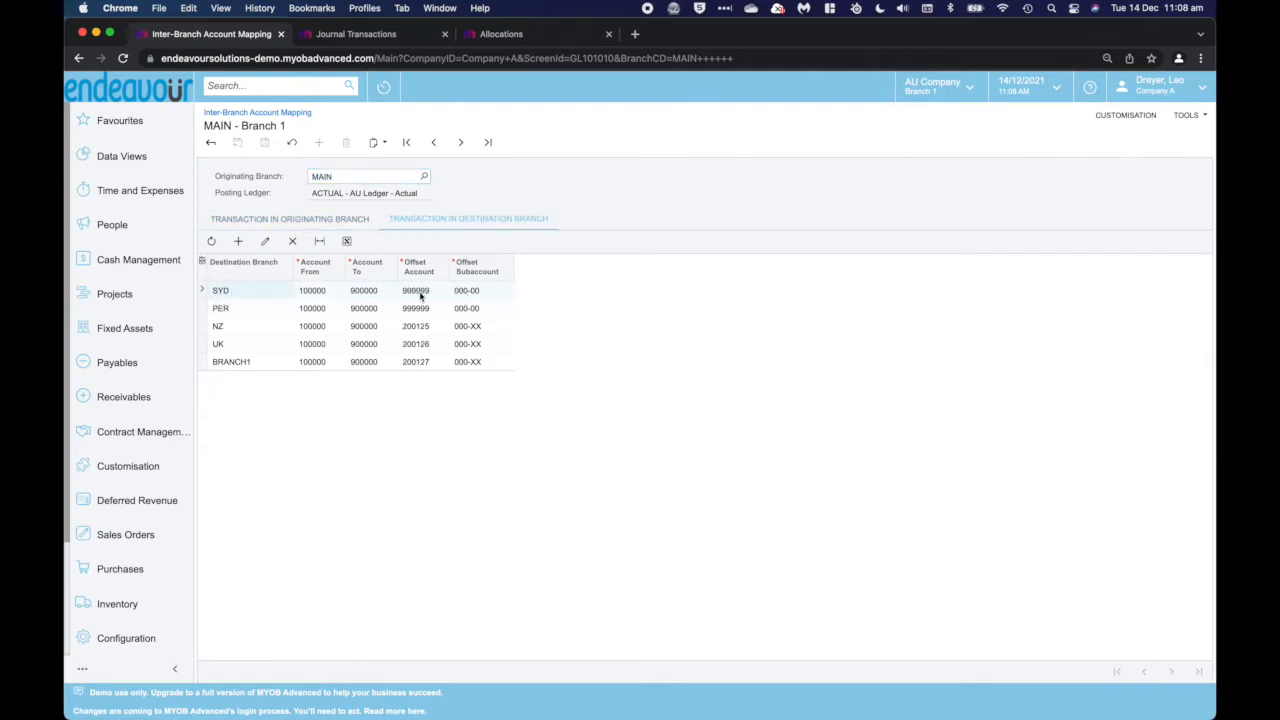
{"action": "left_click", "coordinate": [332, 218]}
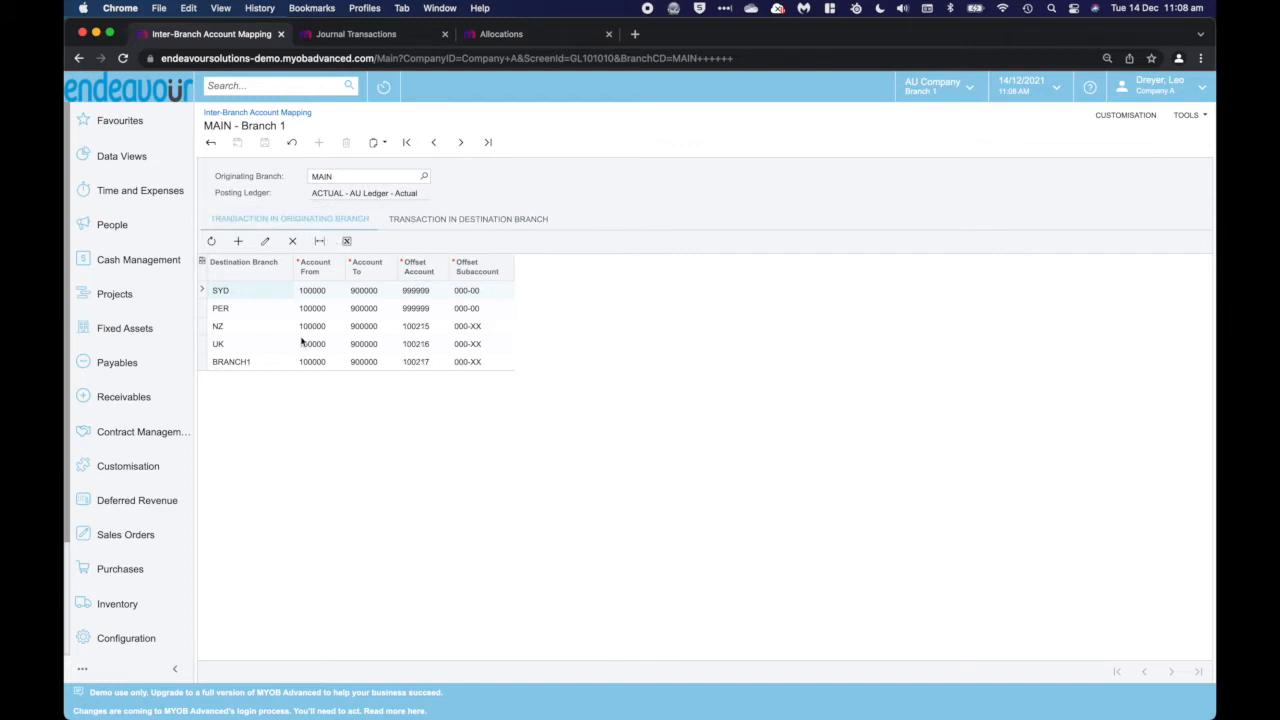
Switch to Journal Transactions and start a new GL journal with the description "Inter-company"
{"action": "left_click", "coordinate": [381, 36]}
{"action": "left_click", "coordinate": [319, 142]}
{"action": "left_click", "coordinate": [357, 255]}
{"action": "type", "text": "In"}
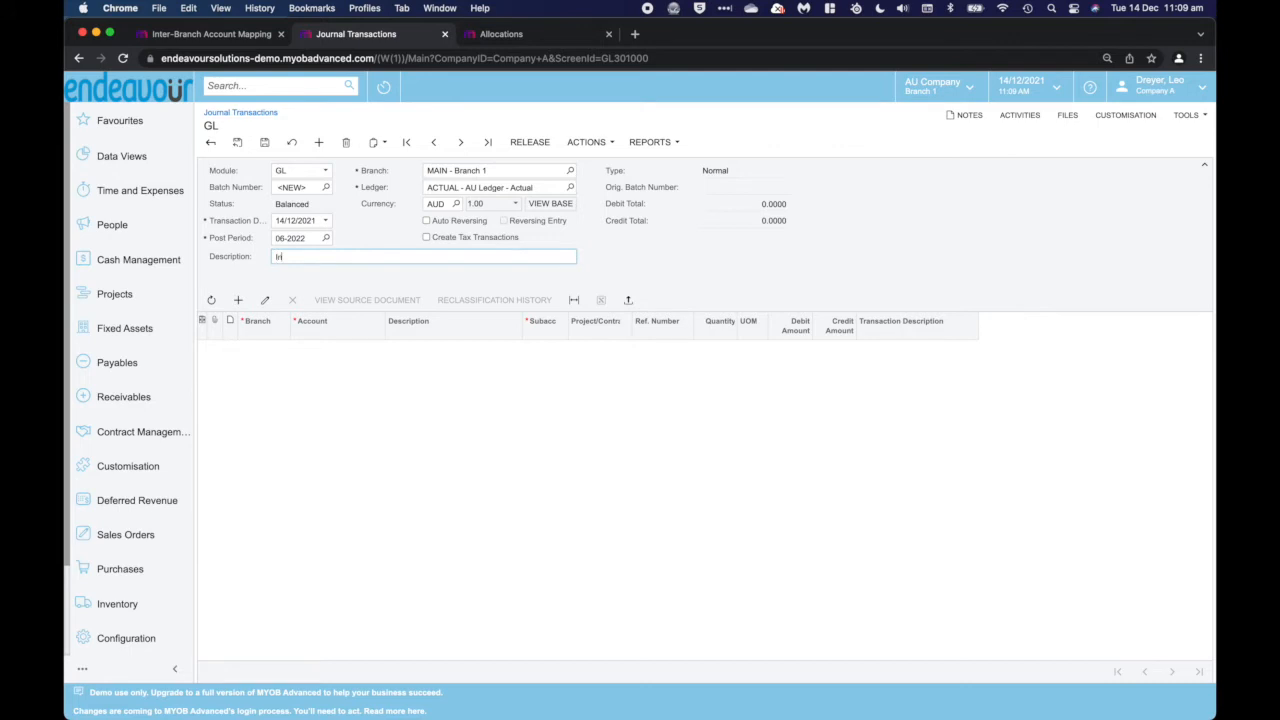
{"action": "type", "text": "ter-company"}
View the branches selectable for the journal header without changing the MAIN branch
{"action": "left_click", "coordinate": [430, 175]}
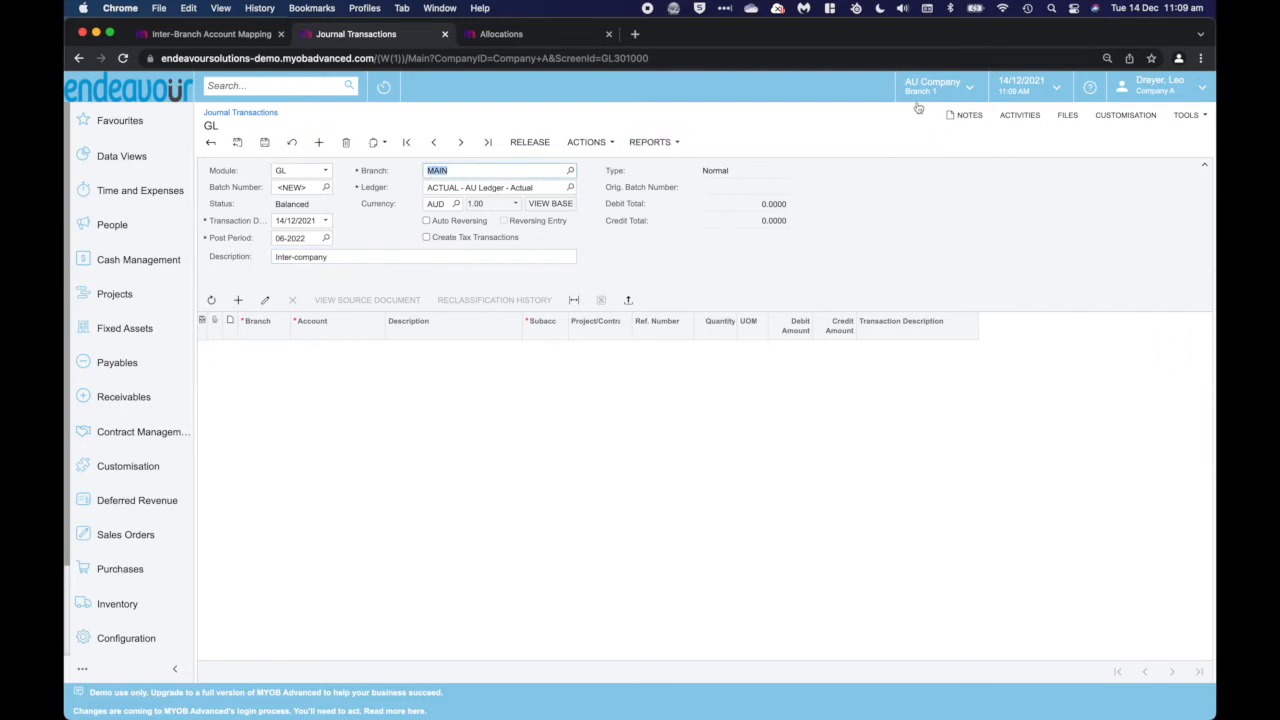
{"action": "left_click", "coordinate": [570, 171]}
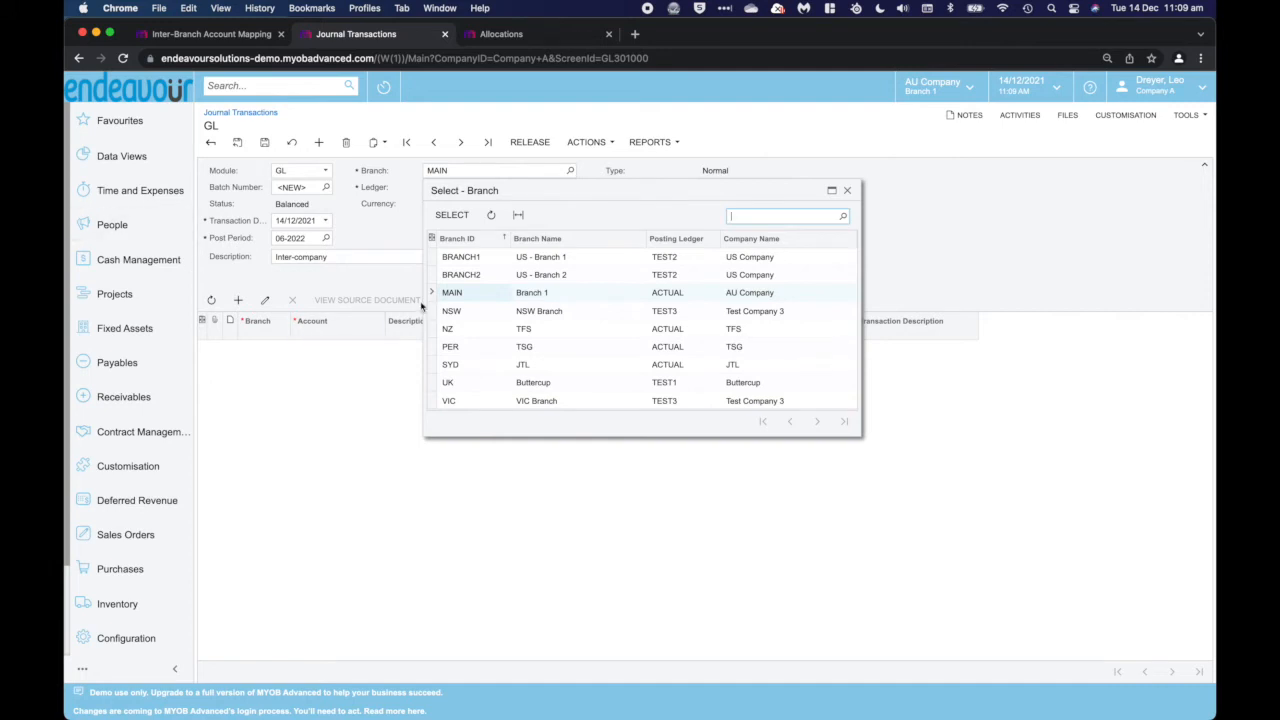
{"action": "left_click", "coordinate": [401, 243]}
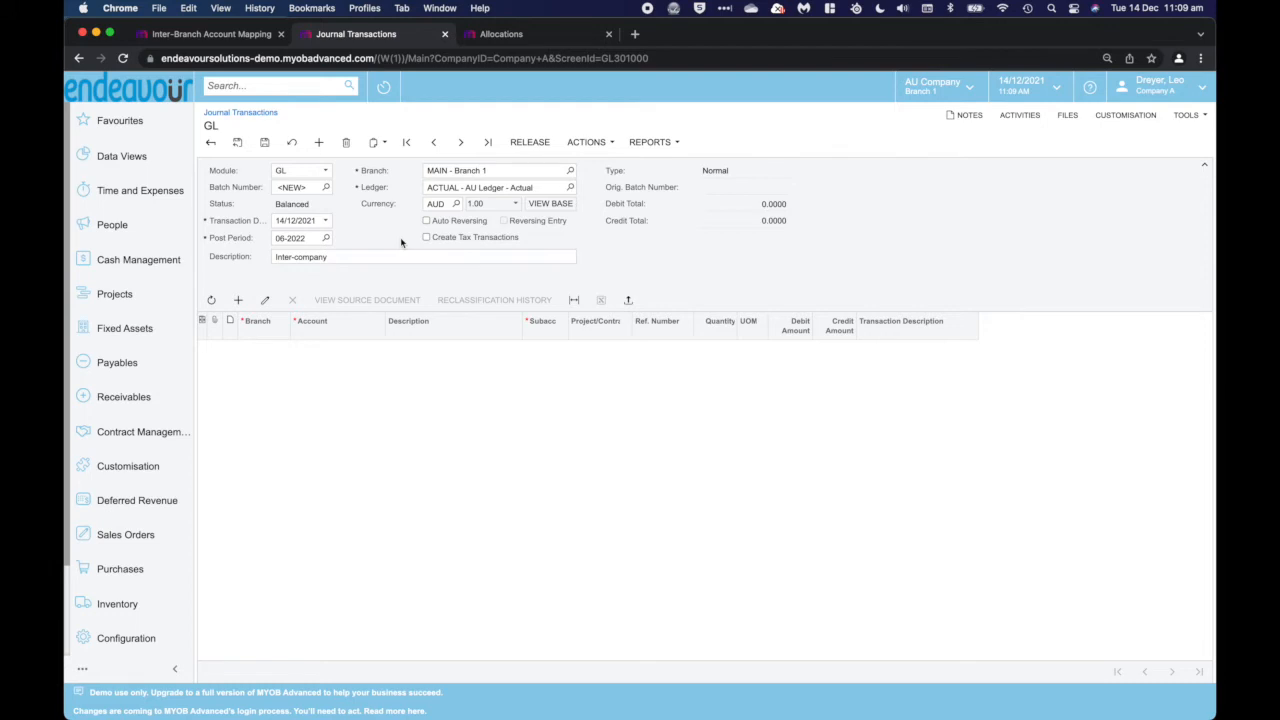
Extend the journal's header description to "Inter-company journal"
{"action": "left_click", "coordinate": [401, 257]}
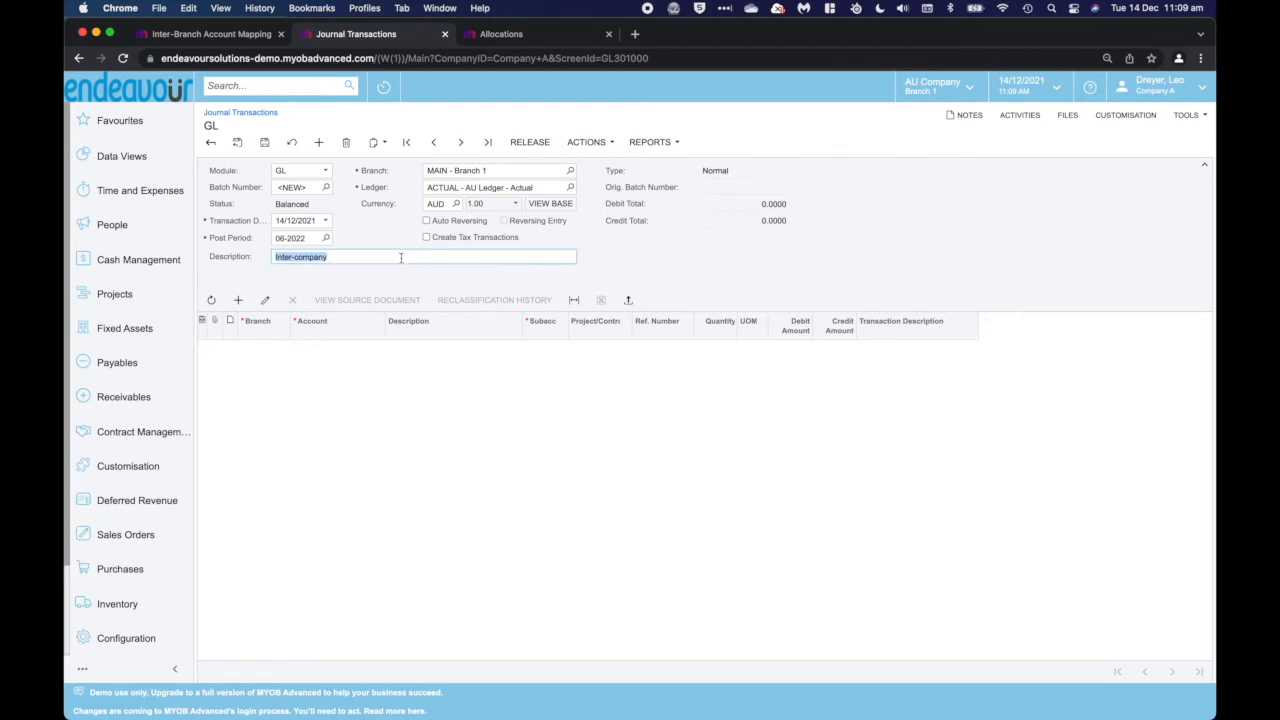
{"action": "left_click", "coordinate": [401, 257]}
{"action": "type", "text": "journal"}
Add a journal line for branch MAIN on account 100010 Cheque Account - AUD with a credit amount of 200
{"action": "left_click", "coordinate": [239, 301]}
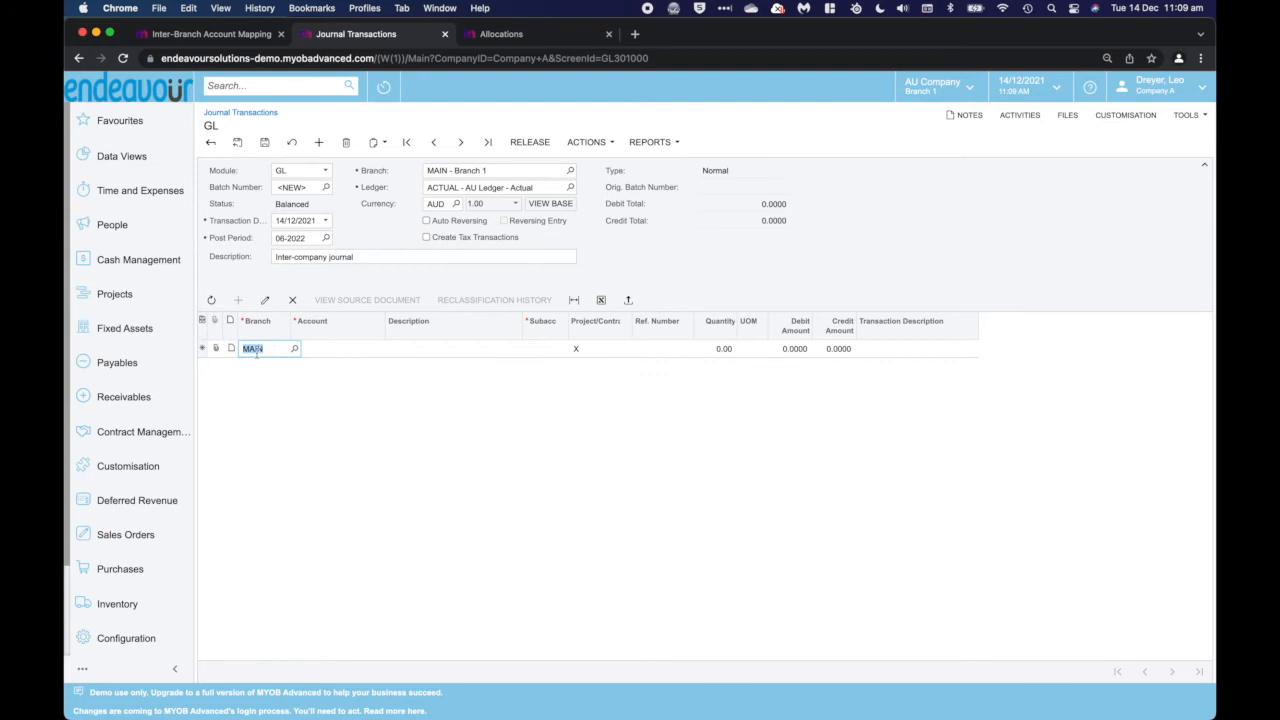
{"action": "key", "text": "Tab"}
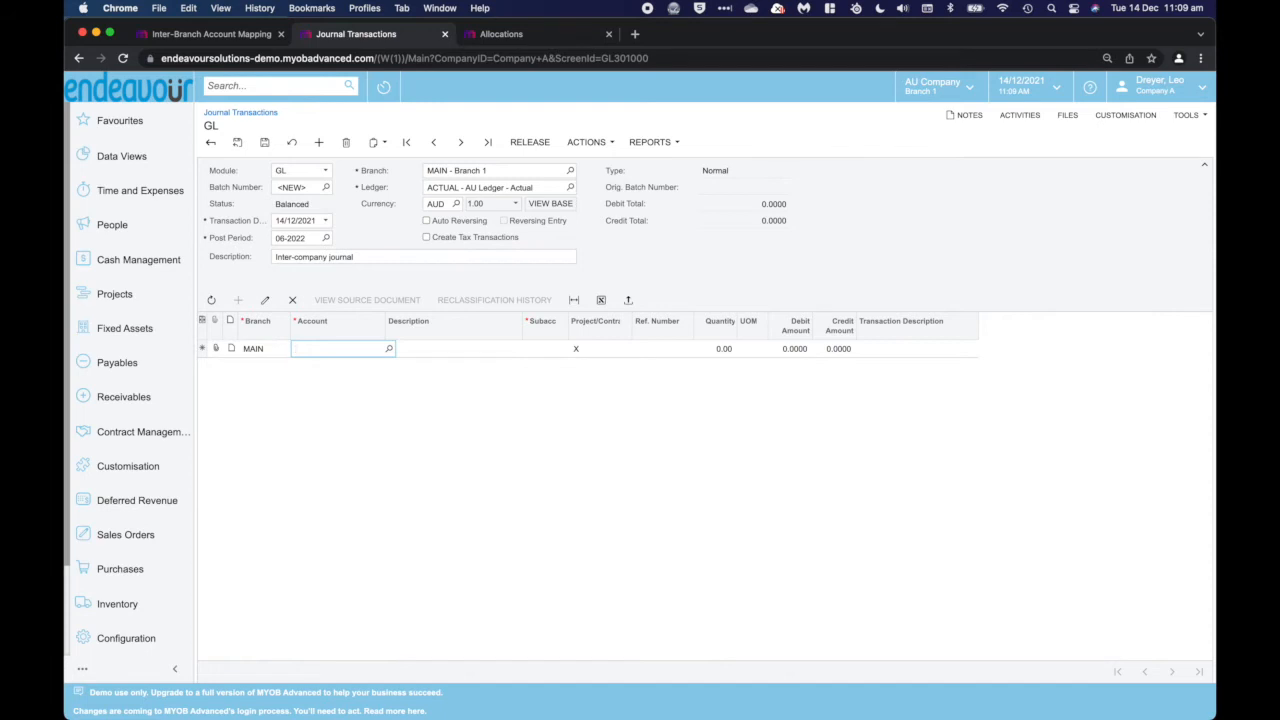
{"action": "type", "text": "100"}
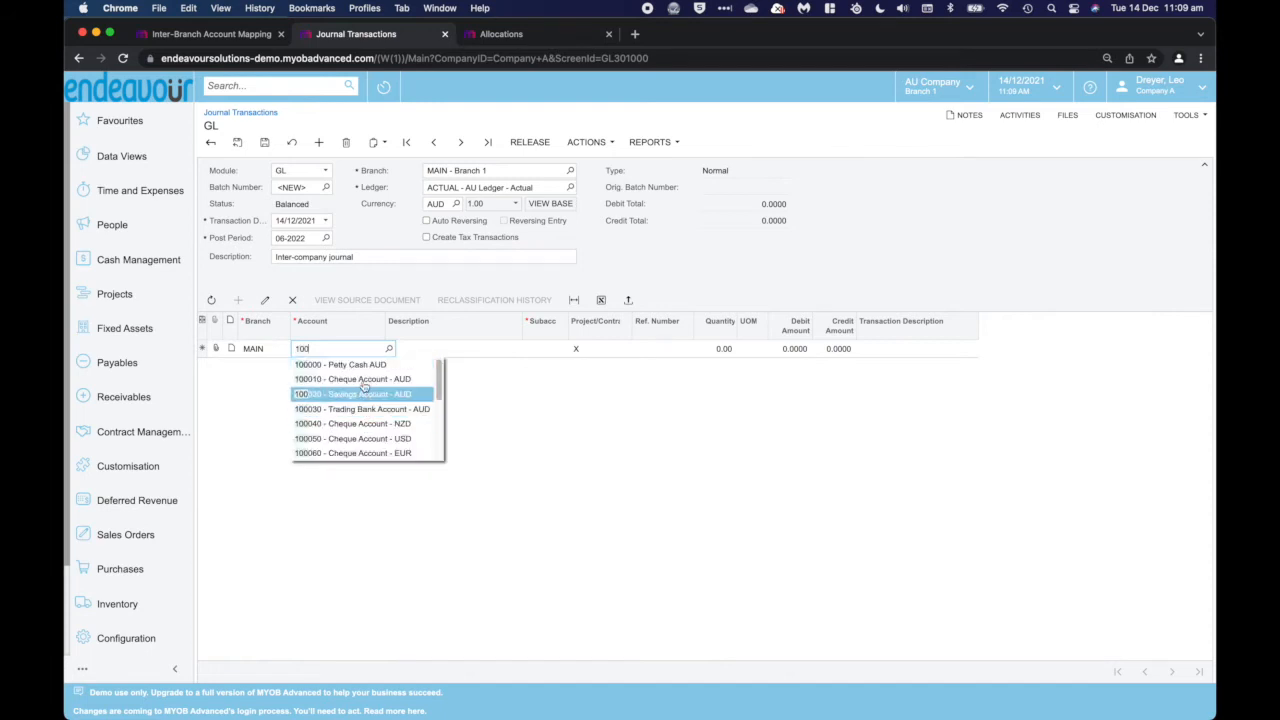
{"action": "left_click", "coordinate": [352, 379]}
{"action": "key", "text": "Tab"}
{"action": "key", "text": "Tab"}
{"action": "key", "text": "Tab"}
{"action": "key", "text": "Tab"}
{"action": "type", "text": "200"}
{"action": "key", "text": "Tab"}
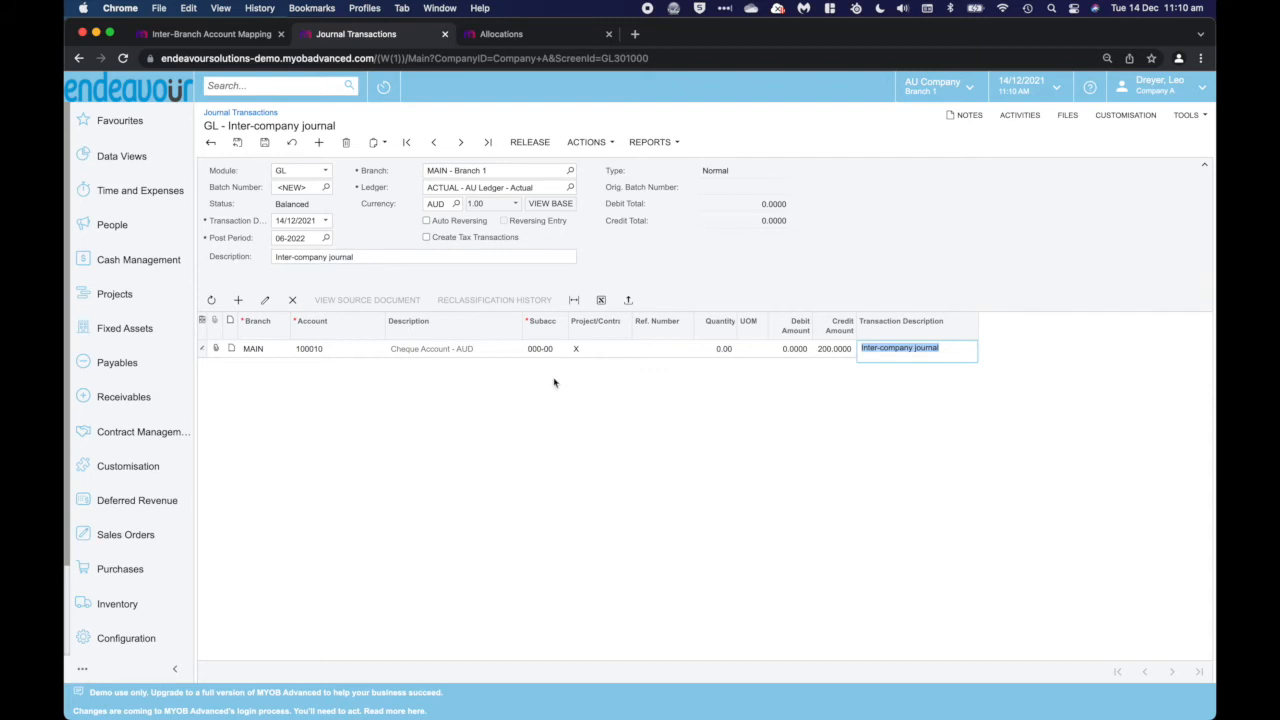
Add a balancing debit line for branch PER on account 600510 Telecom Expenses and release the journal
{"action": "left_click", "coordinate": [240, 301]}
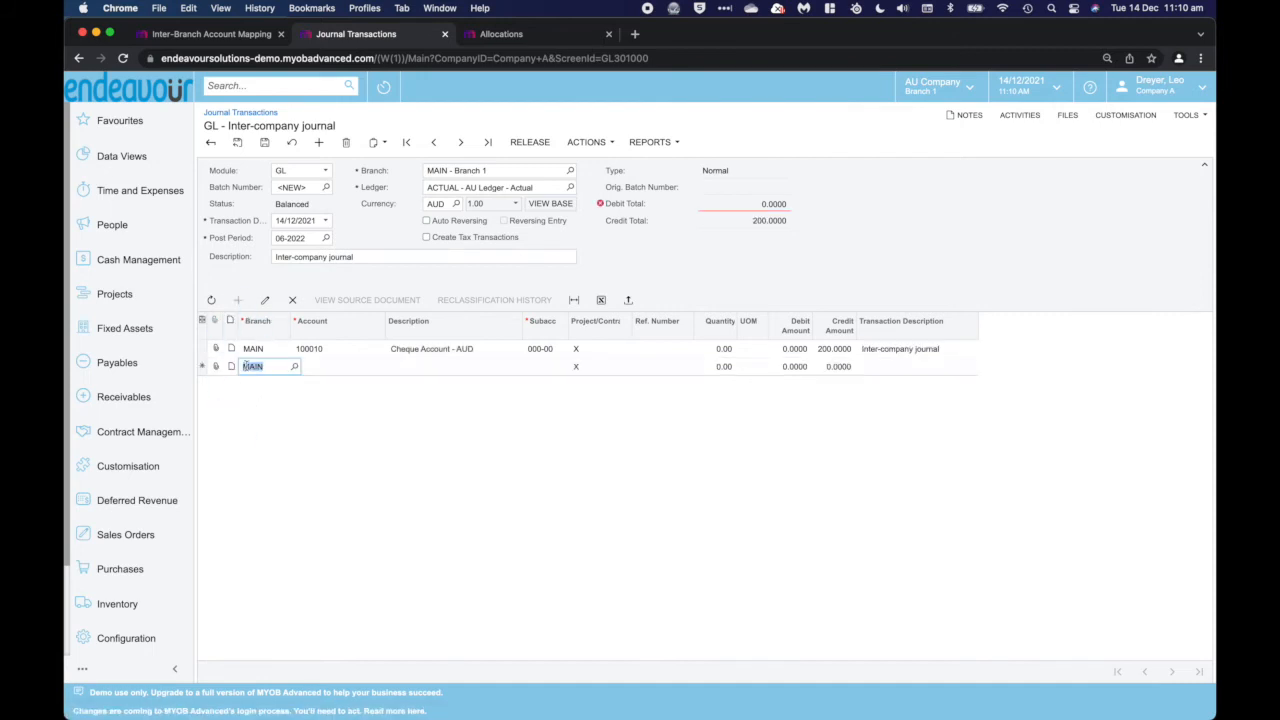
{"action": "type", "text": "per"}
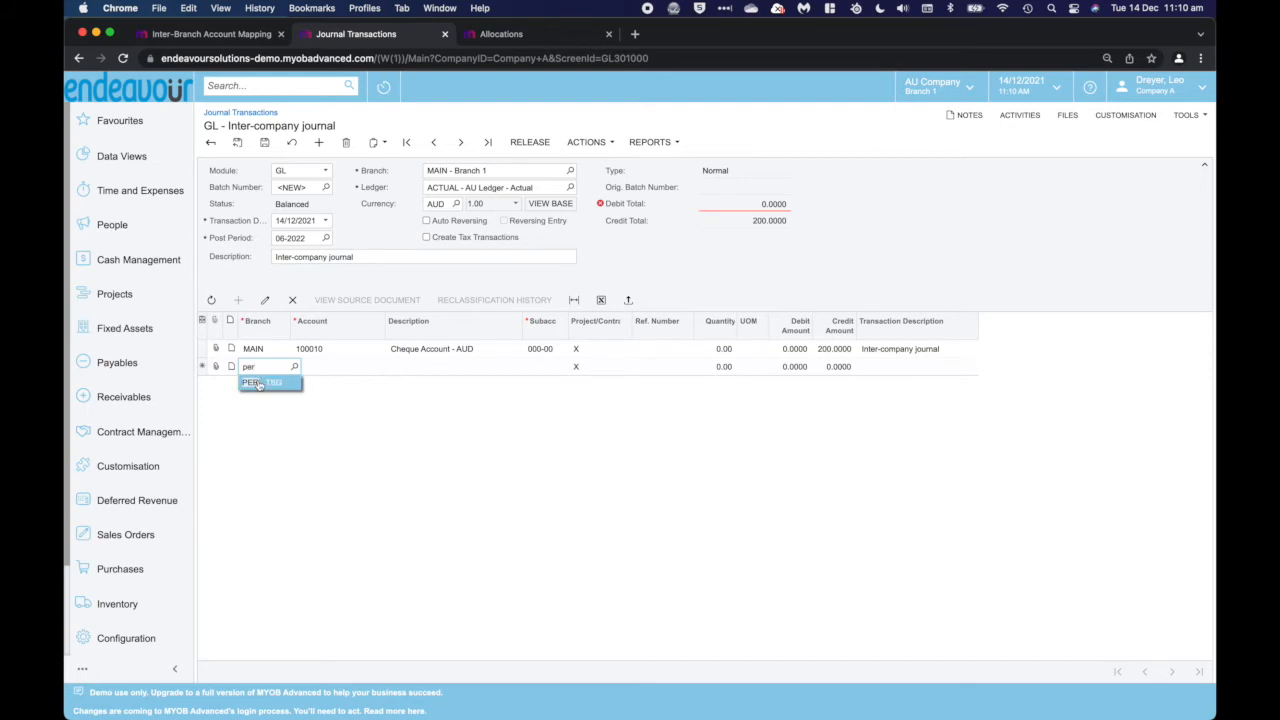
{"action": "left_click", "coordinate": [258, 384]}
{"action": "left_click", "coordinate": [345, 367]}
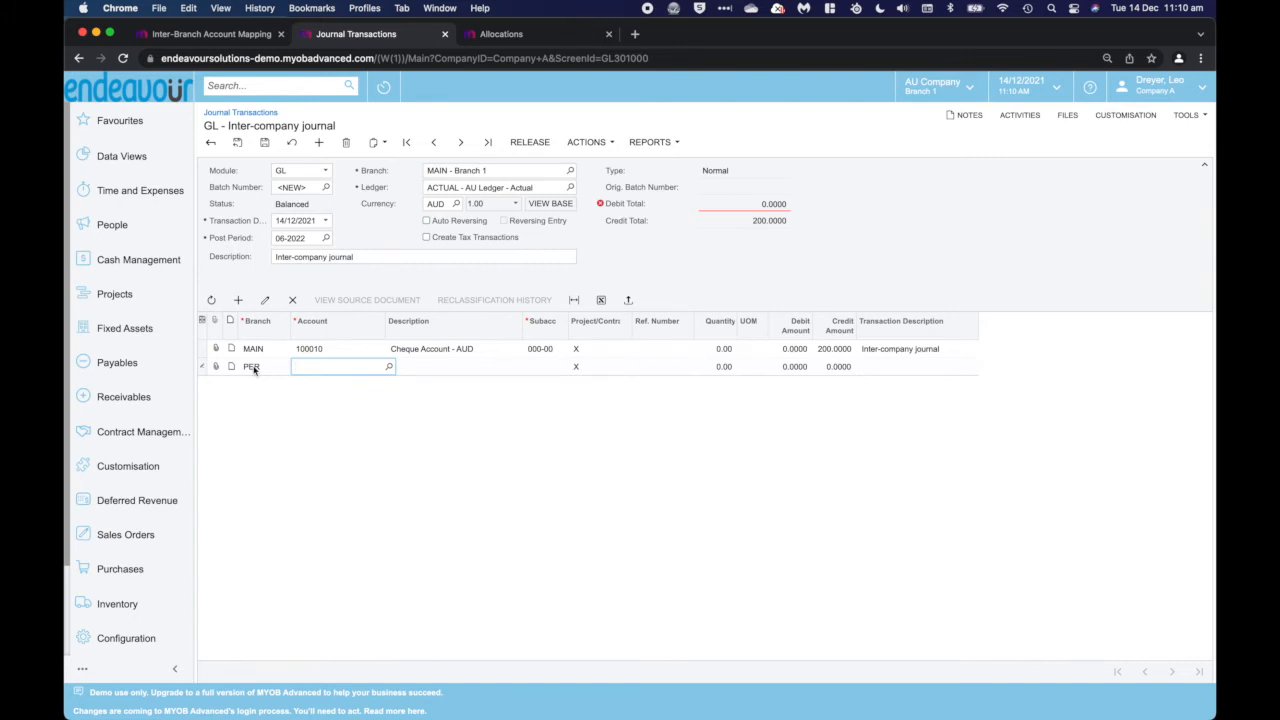
{"action": "type", "text": "tel"}
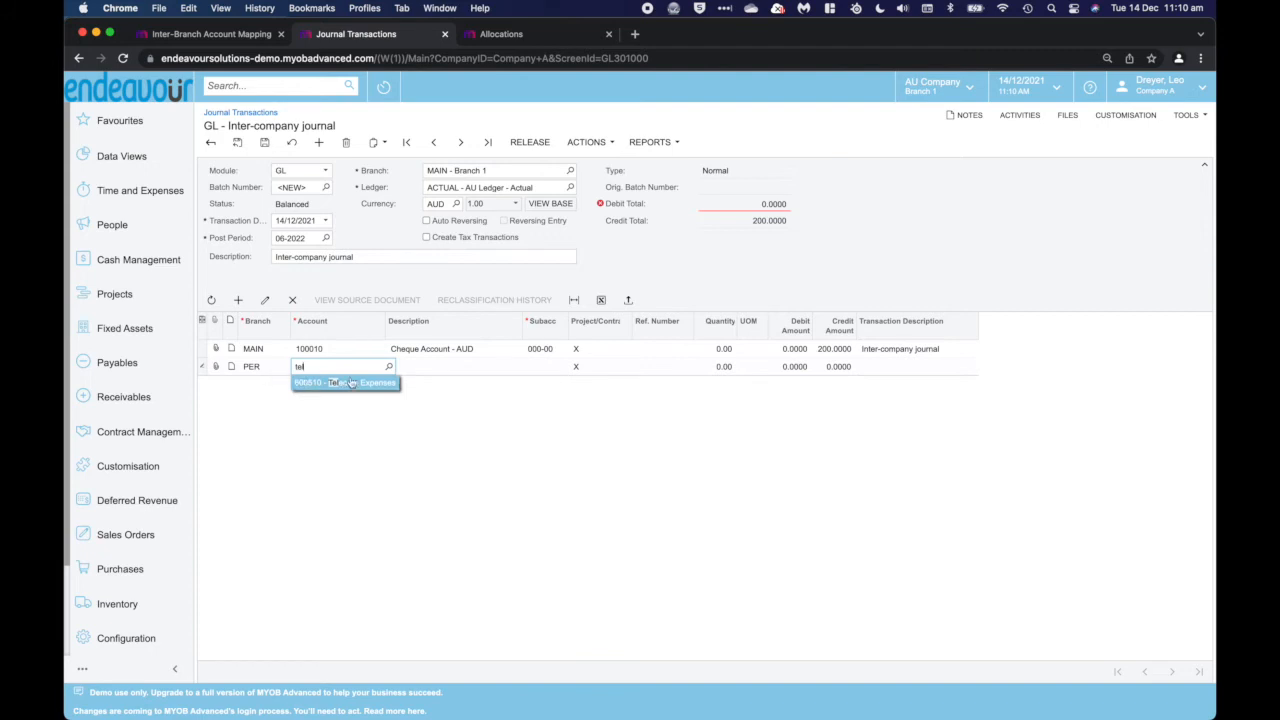
{"action": "left_click", "coordinate": [350, 383]}
{"action": "key", "text": "Tab"}
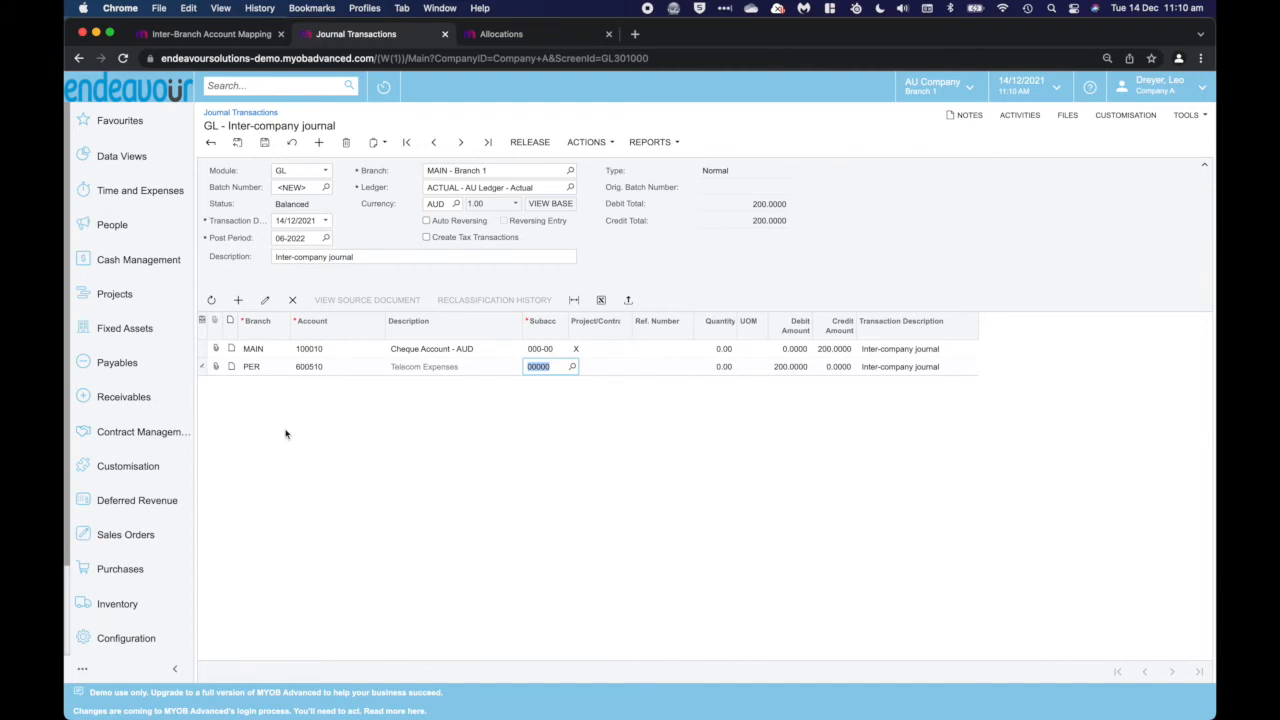
{"action": "left_click", "coordinate": [530, 142]}
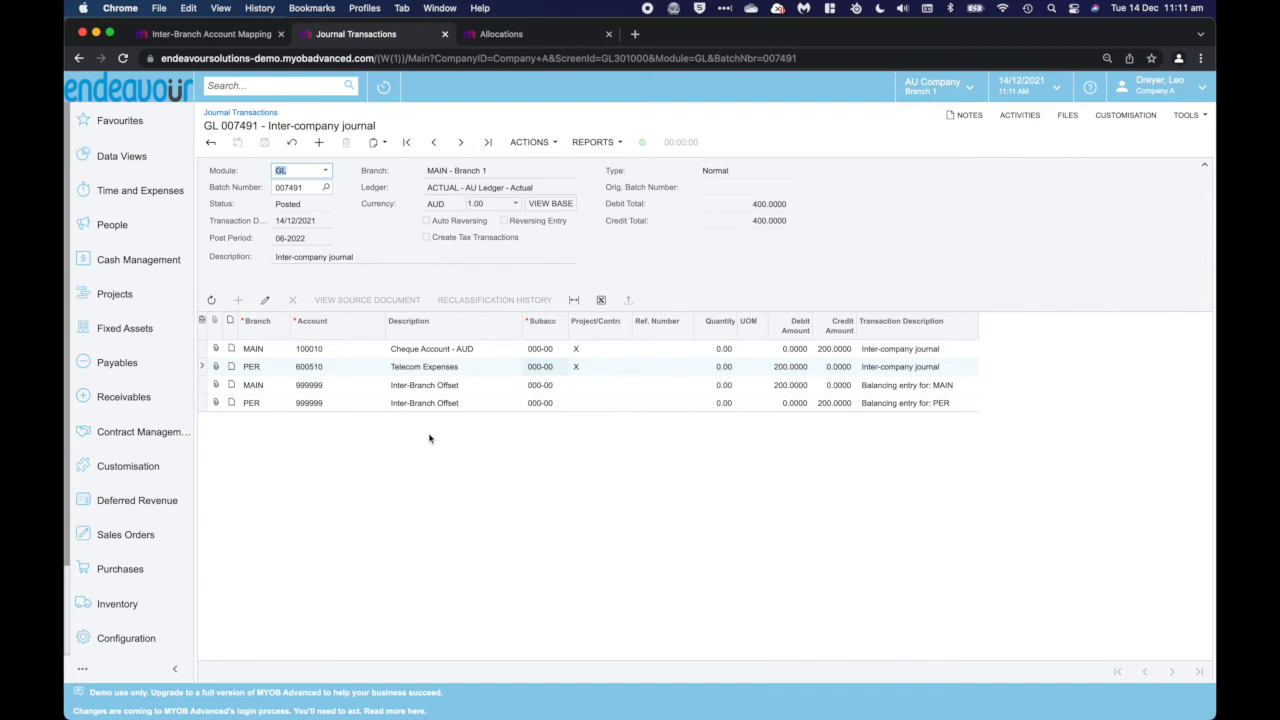
Switch to Allocations and review the source accounts, destination accounts and allocation settings of Telephone Bill Split by Sub
{"action": "left_click", "coordinate": [517, 37]}
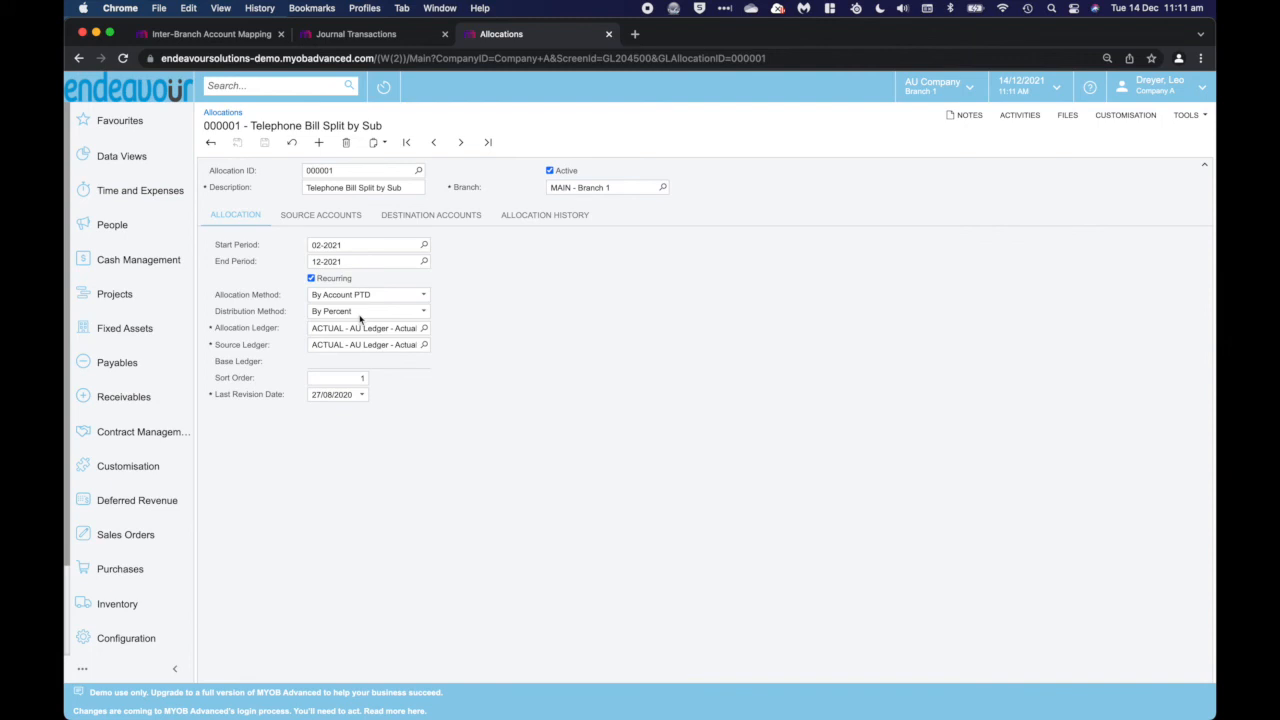
{"action": "left_click", "coordinate": [328, 216]}
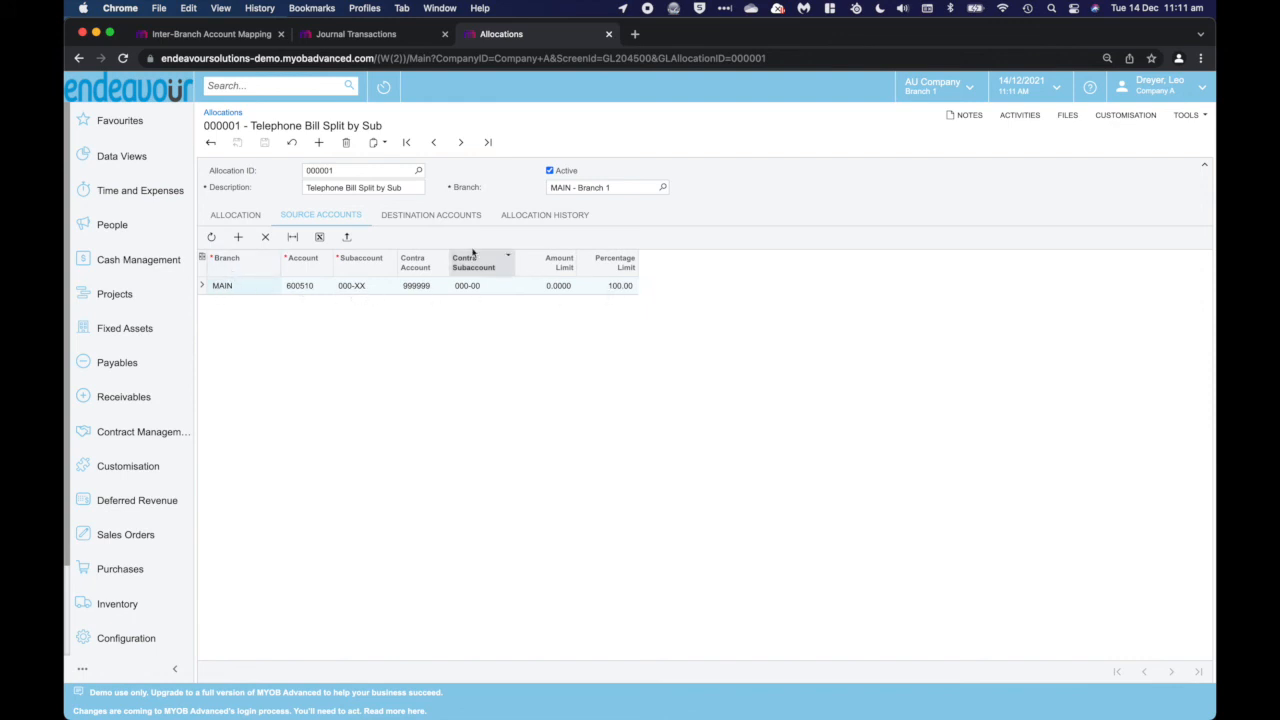
{"action": "left_click", "coordinate": [409, 217]}
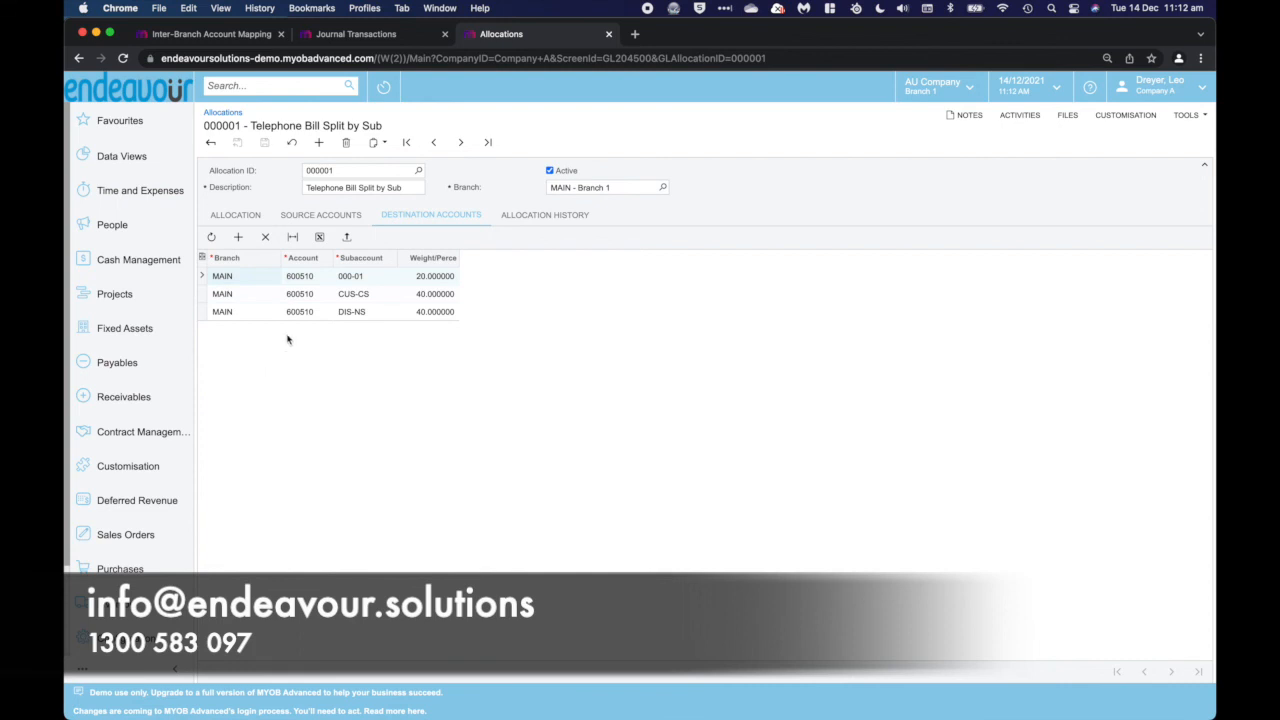
{"action": "left_click", "coordinate": [236, 215]}
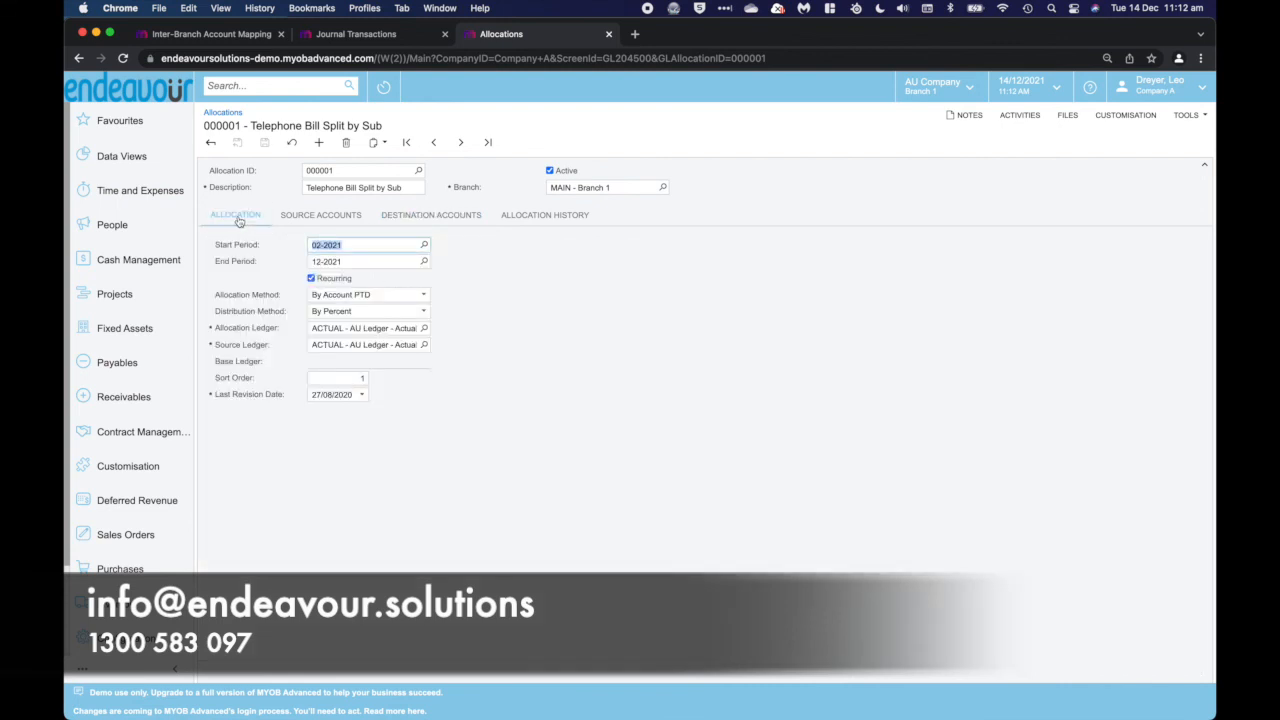